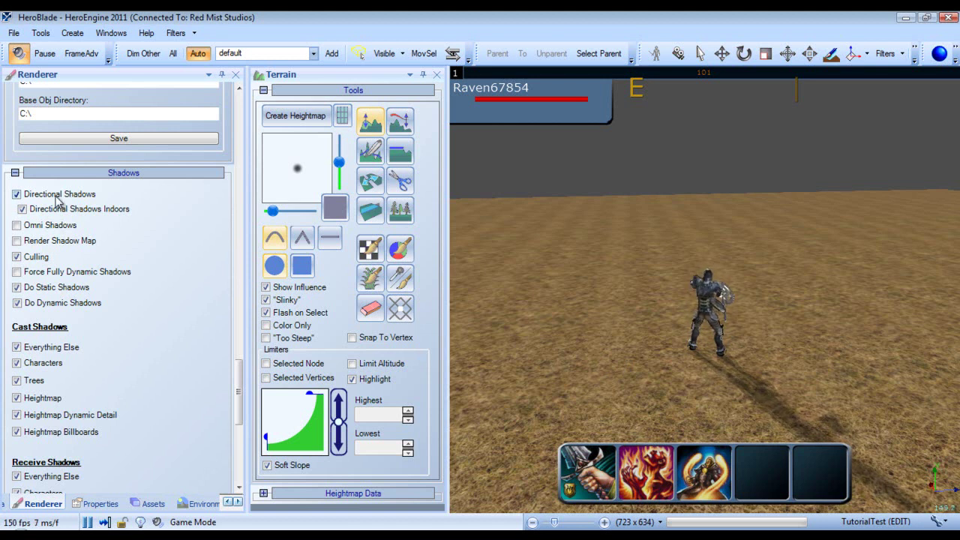
Bring up the environment settings and enable the dynamic sky for the area.
{"action": "left_click", "coordinate": [198, 503]}
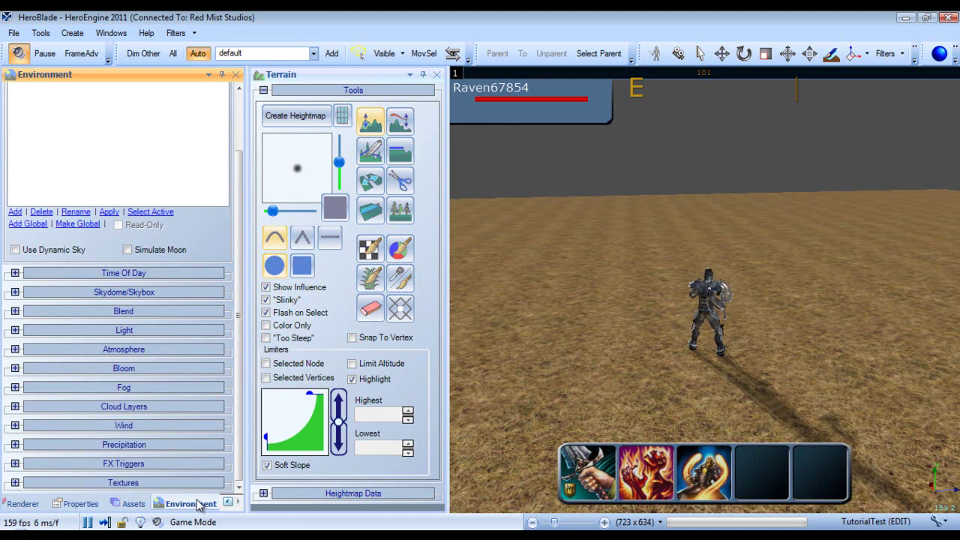
{"action": "left_click", "coordinate": [111, 33]}
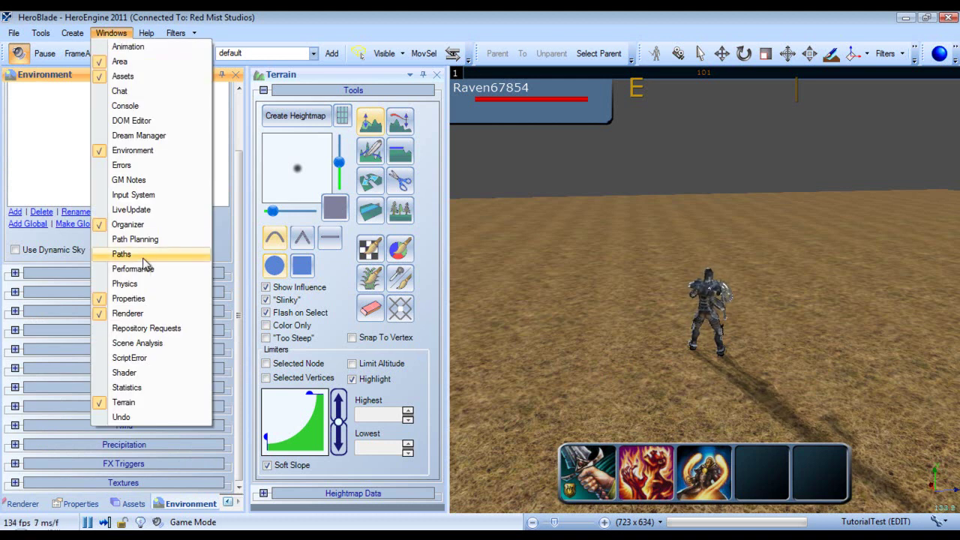
{"action": "left_click", "coordinate": [238, 308]}
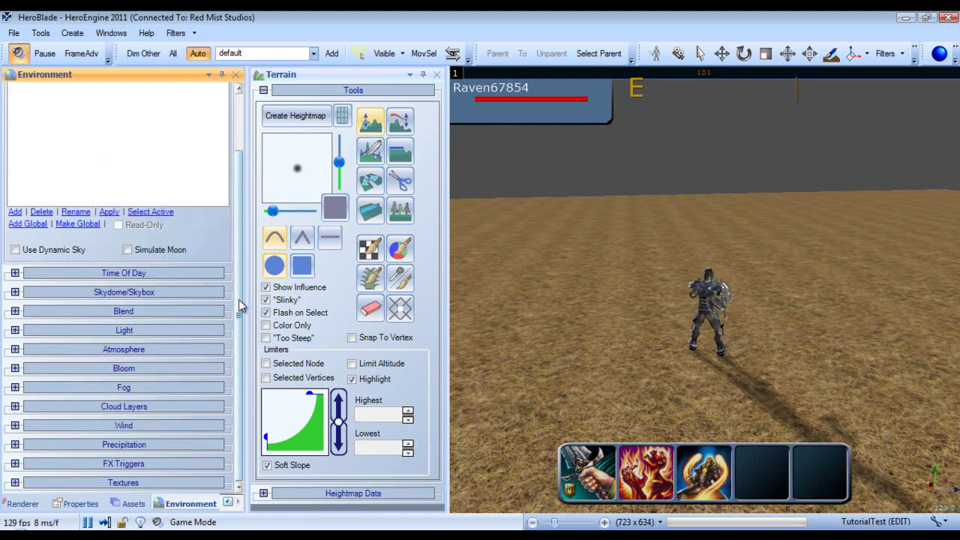
{"action": "left_click", "coordinate": [15, 250]}
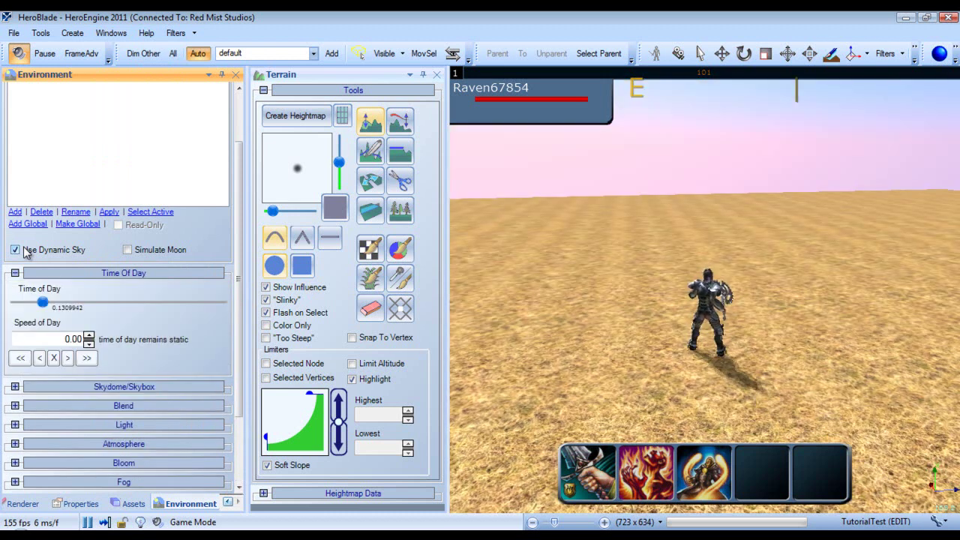
{"action": "left_click", "coordinate": [15, 273]}
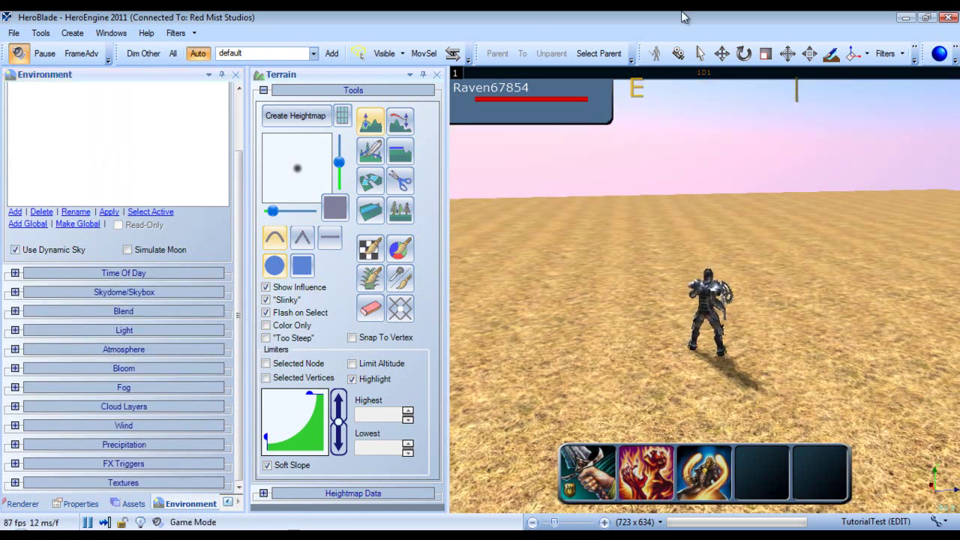
Switch the camera to Fly Mode, close the Terrain panel and pull back to show terrain and sky.
{"action": "left_click", "coordinate": [674, 58]}
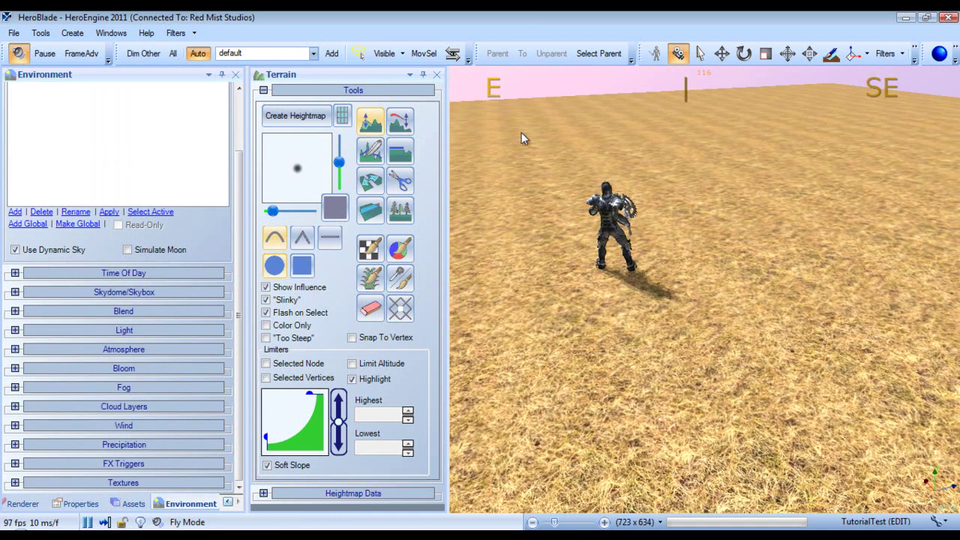
{"action": "left_click", "coordinate": [435, 76]}
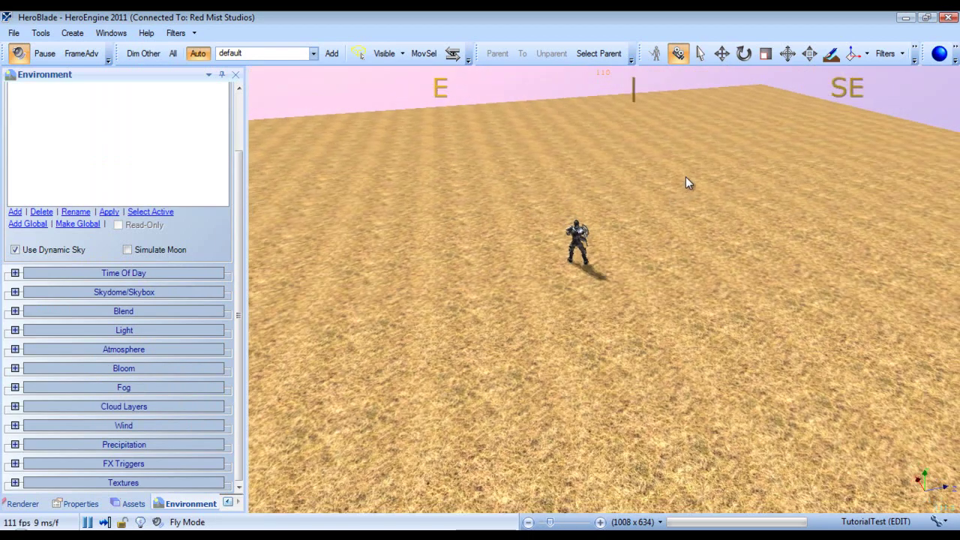
{"action": "scroll", "coordinate": [686, 176], "scroll_direction": "down", "scroll_amount": 5}
{"action": "mouse_move", "coordinate": [686, 166]}
{"action": "right_mouse_down"}
{"action": "mouse_move", "coordinate": [679, 114]}
{"action": "mouse_move", "coordinate": [822, 141]}
{"action": "mouse_move", "coordinate": [702, 118]}
{"action": "mouse_move", "coordinate": [687, 166]}
{"action": "right_mouse_up"}
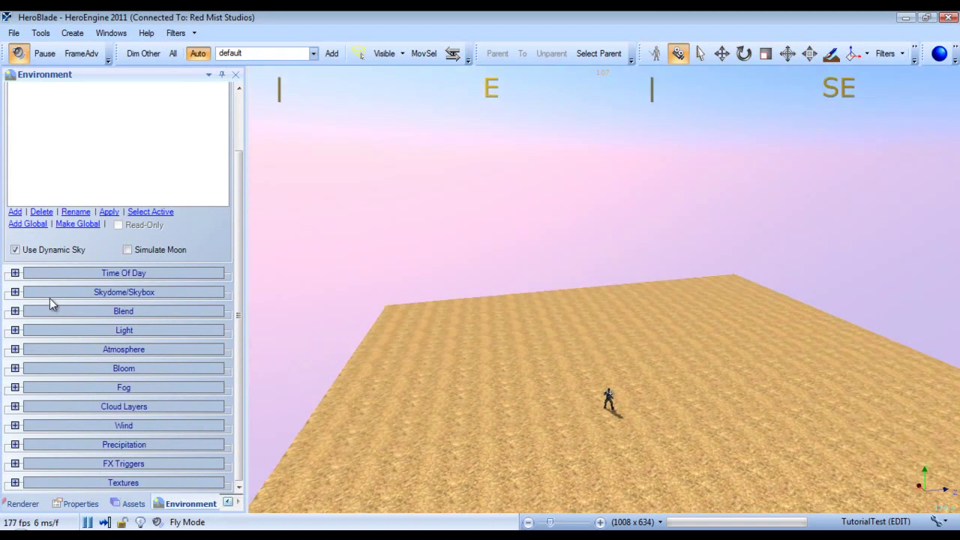
Try a late time of day for the dynamic sky and settle on a daytime value of about 0.19.
{"action": "left_click", "coordinate": [11, 274]}
{"action": "left_click_drag", "start_coordinate": [39, 303], "coordinate": [175, 303]}
{"action": "right_click_drag", "start_coordinate": [675, 245], "coordinate": [680, 287]}
{"action": "left_click_drag", "start_coordinate": [174, 307], "coordinate": [57, 306]}
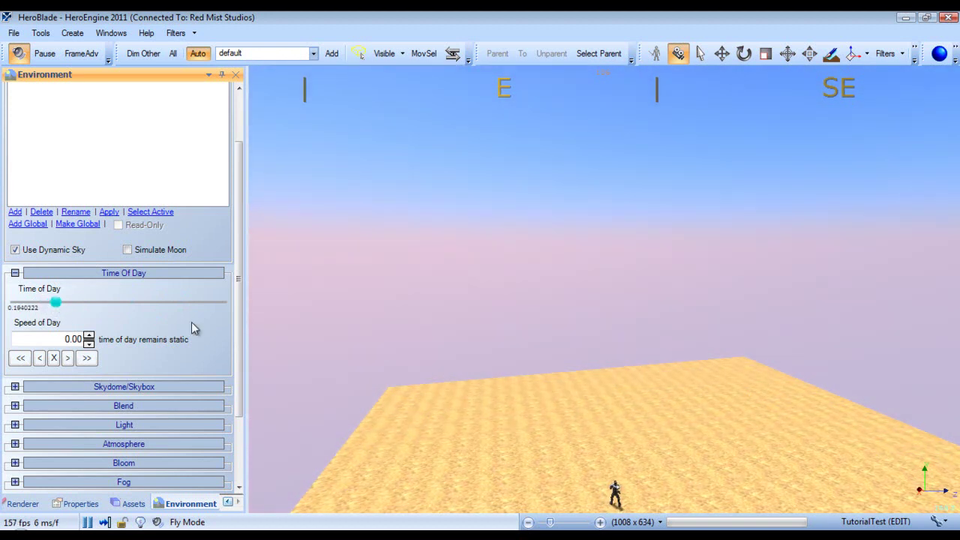
Add a cloud layer to the environment and turn the camera up to the sky.
{"action": "scroll", "coordinate": [242, 369], "scroll_direction": "down", "scroll_amount": 3}
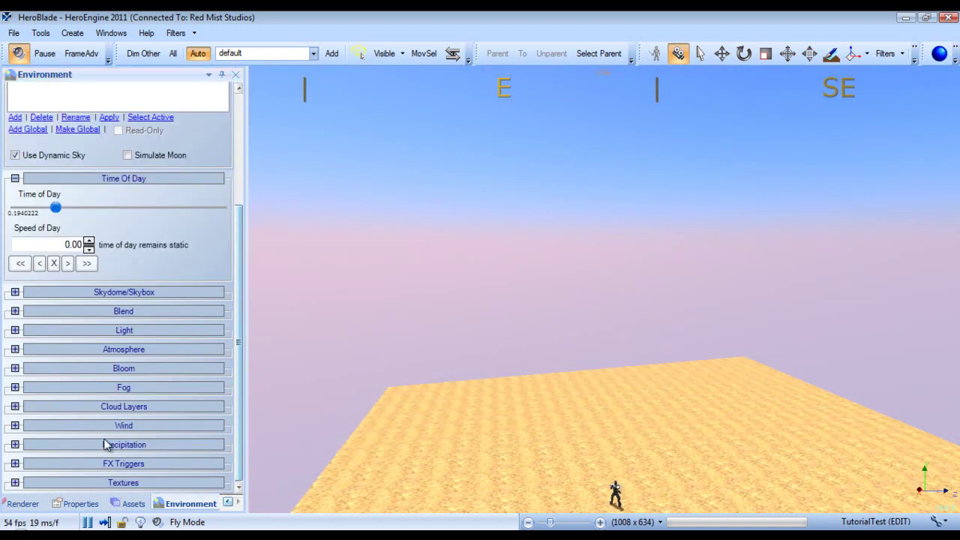
{"action": "left_click", "coordinate": [15, 407]}
{"action": "scroll", "coordinate": [1, 410], "scroll_direction": "down", "scroll_amount": 3}
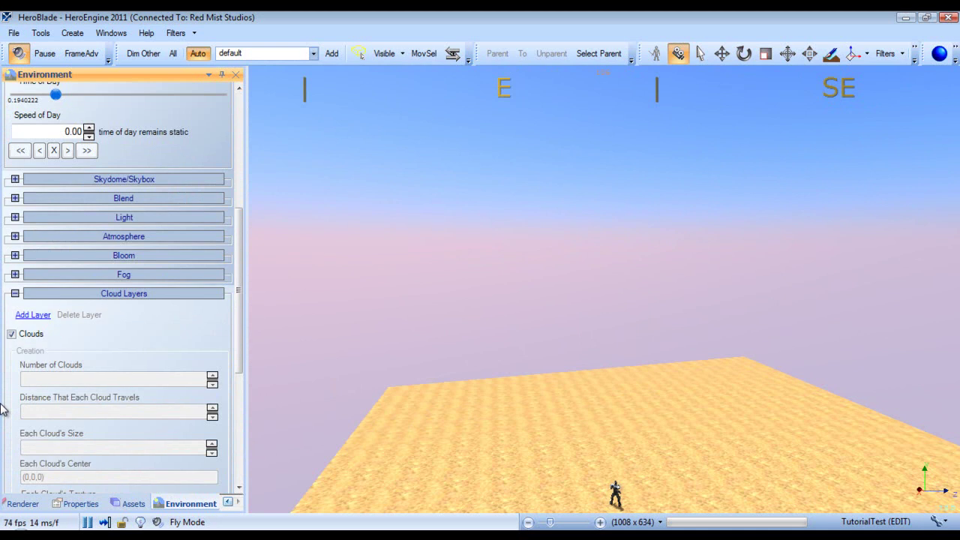
{"action": "scroll", "coordinate": [2, 409], "scroll_direction": "down", "scroll_amount": 2}
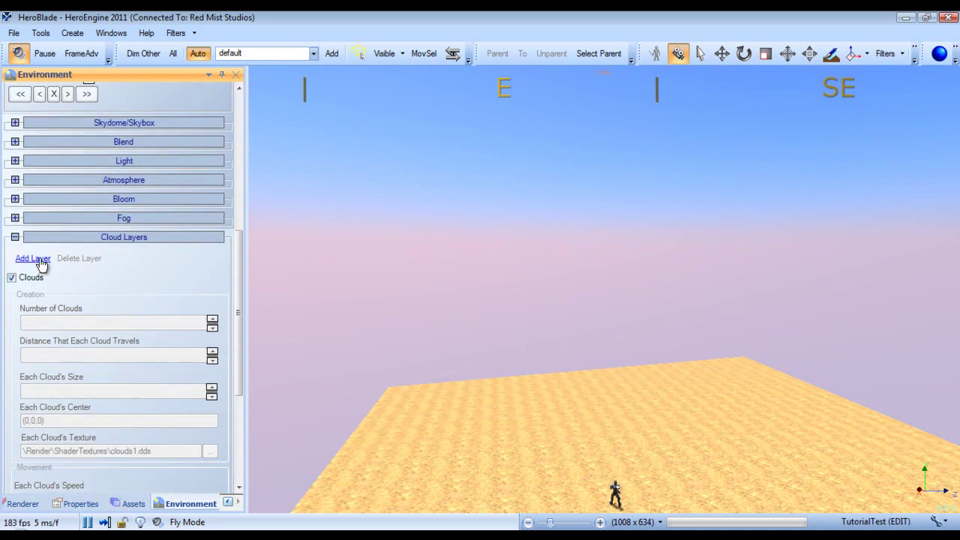
{"action": "left_click", "coordinate": [34, 259]}
{"action": "right_click_drag", "start_coordinate": [338, 356], "coordinate": [525, 315]}
Set the speed of each cloud in Layer 1 to 0.32 and the global heading to 11.
{"action": "scroll", "coordinate": [240, 399], "scroll_direction": "down", "scroll_amount": 3}
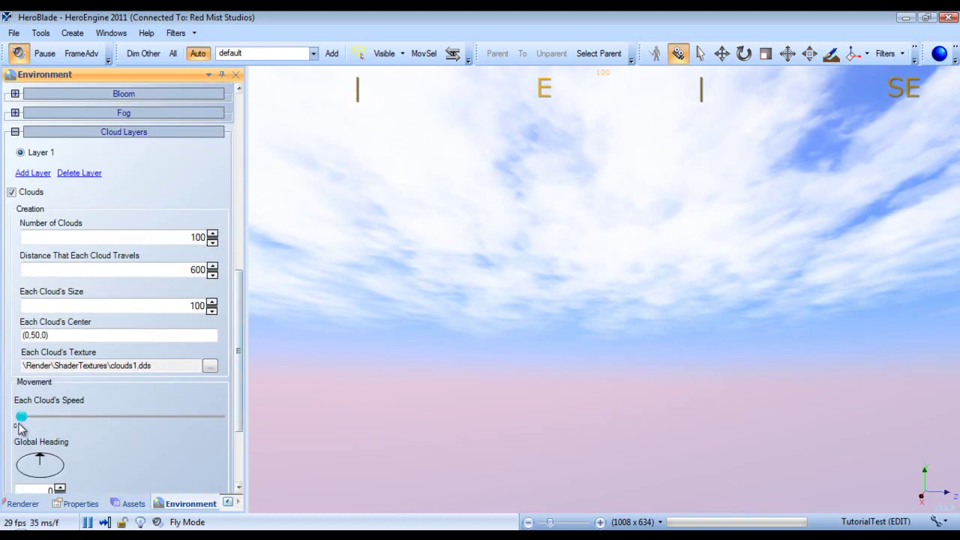
{"action": "right_click_drag", "start_coordinate": [665, 369], "coordinate": [704, 369]}
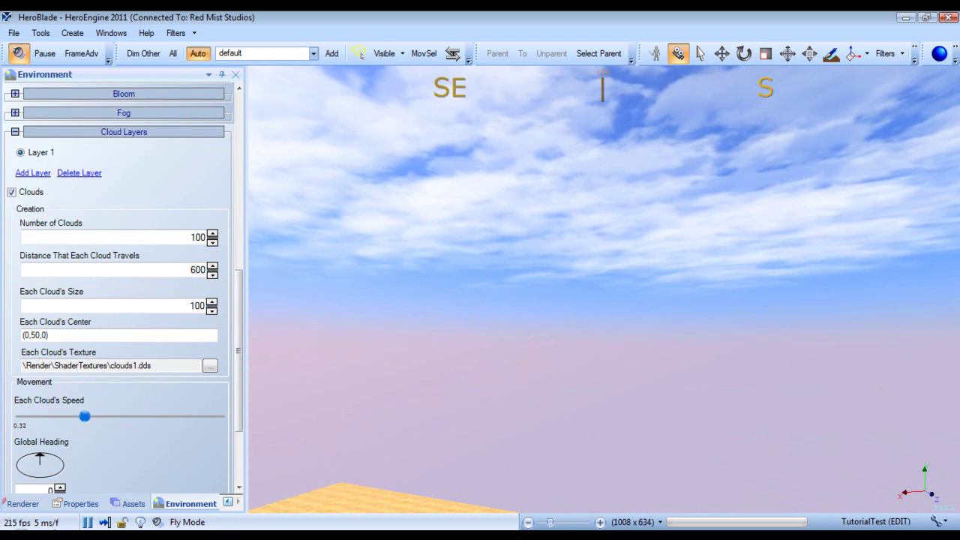
{"action": "scroll", "coordinate": [238, 432], "scroll_direction": "down", "scroll_amount": 2}
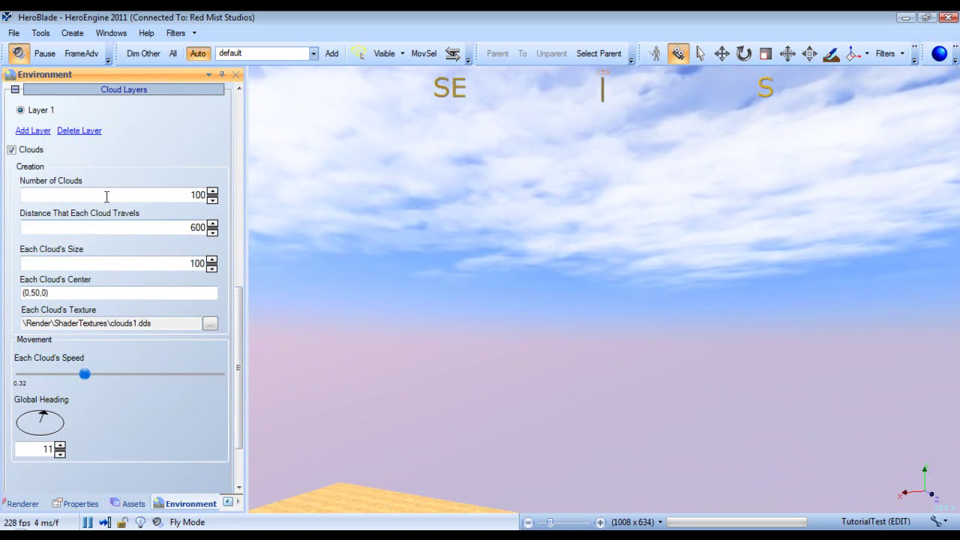
Set the number of clouds in Layer 1 to 400 and inspect the sky coverage.
{"action": "left_click", "coordinate": [313, 204]}
{"action": "left_click", "coordinate": [193, 193]}
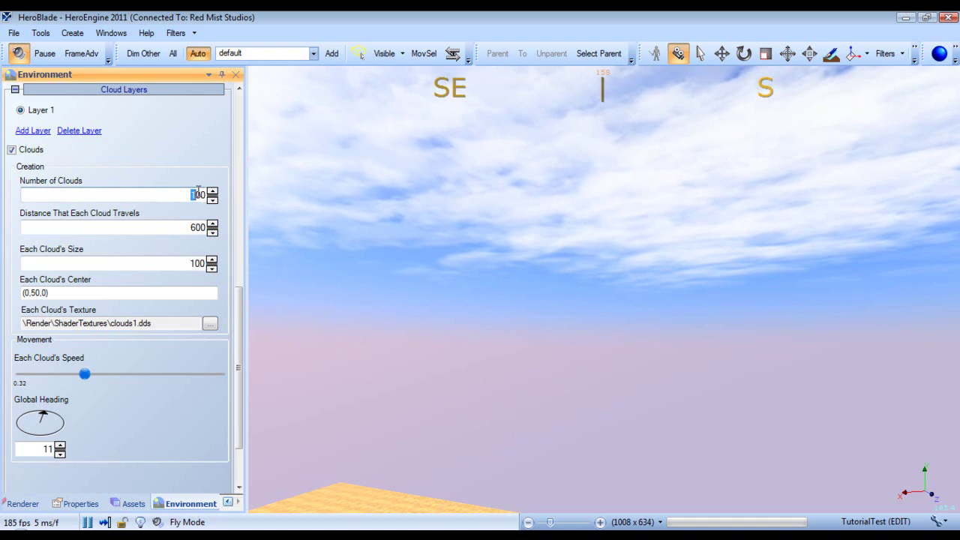
{"action": "type", "text": "400"}
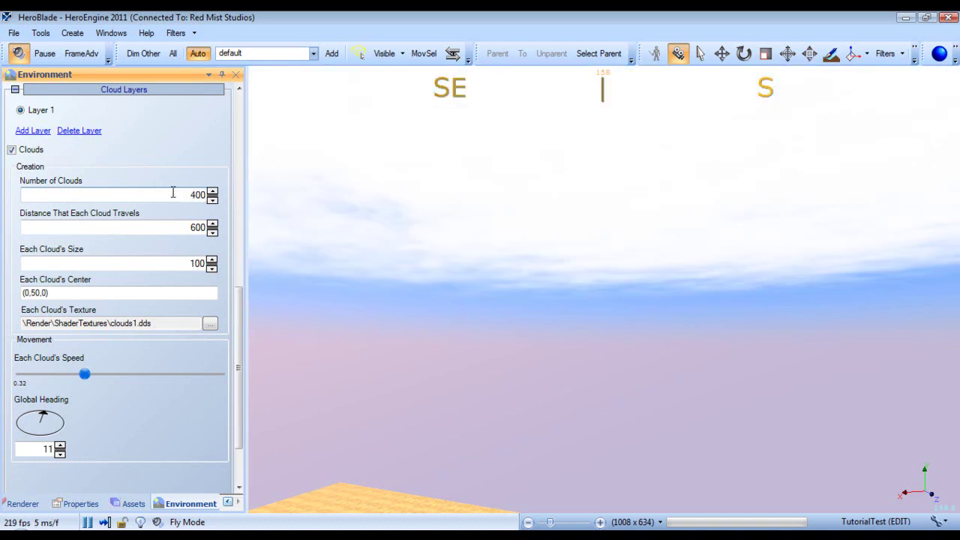
{"action": "left_click", "coordinate": [525, 366]}
{"action": "right_click_drag", "start_coordinate": [576, 345], "coordinate": [556, 365]}
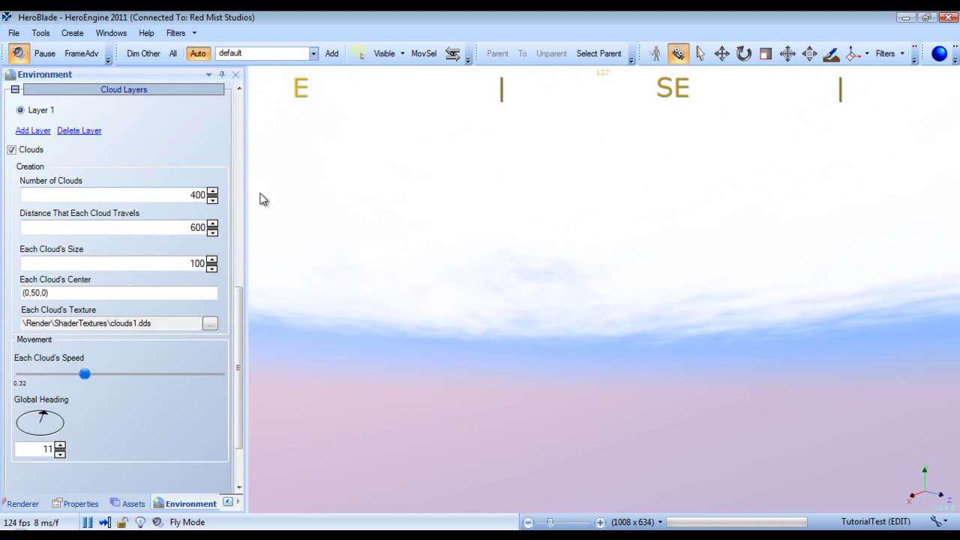
Reduce the number of clouds in Layer 1 to 25 and look around the sky.
{"action": "left_click", "coordinate": [192, 194]}
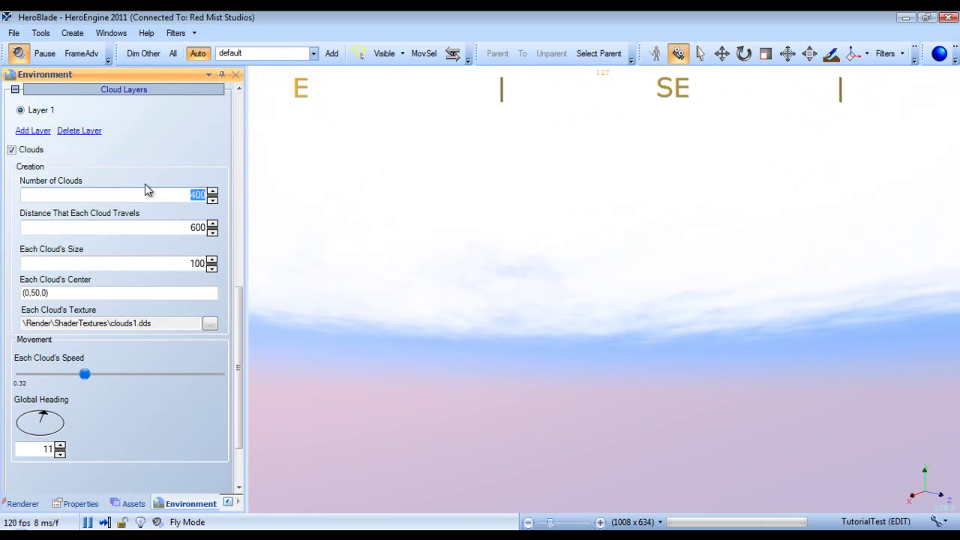
{"action": "type", "text": "25"}
{"action": "mouse_move", "coordinate": [575, 365]}
{"action": "right_mouse_down"}
{"action": "mouse_move", "coordinate": [608, 359]}
{"action": "mouse_move", "coordinate": [592, 368]}
{"action": "right_mouse_up"}
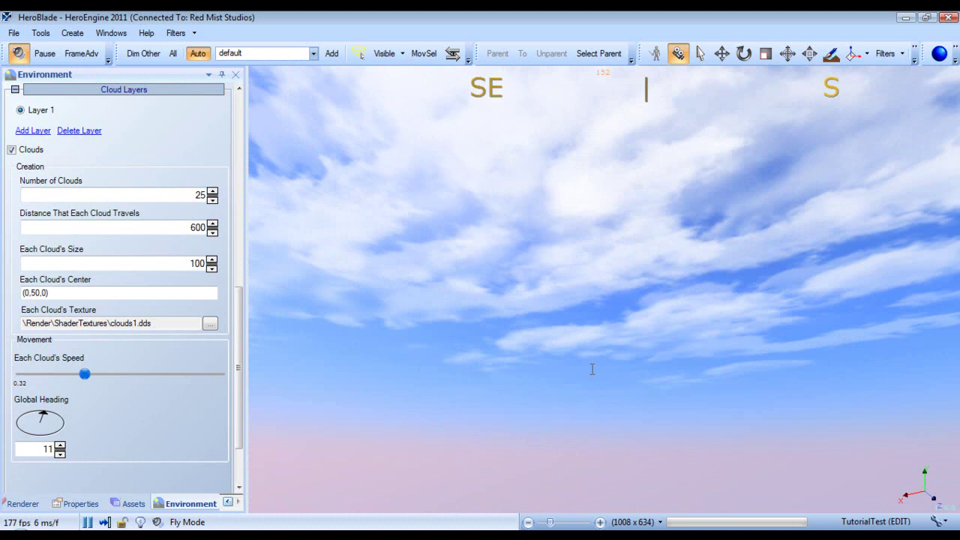
Try a travel distance of 10 for each cloud and restore the distance to 600.
{"action": "double_click", "coordinate": [157, 228]}
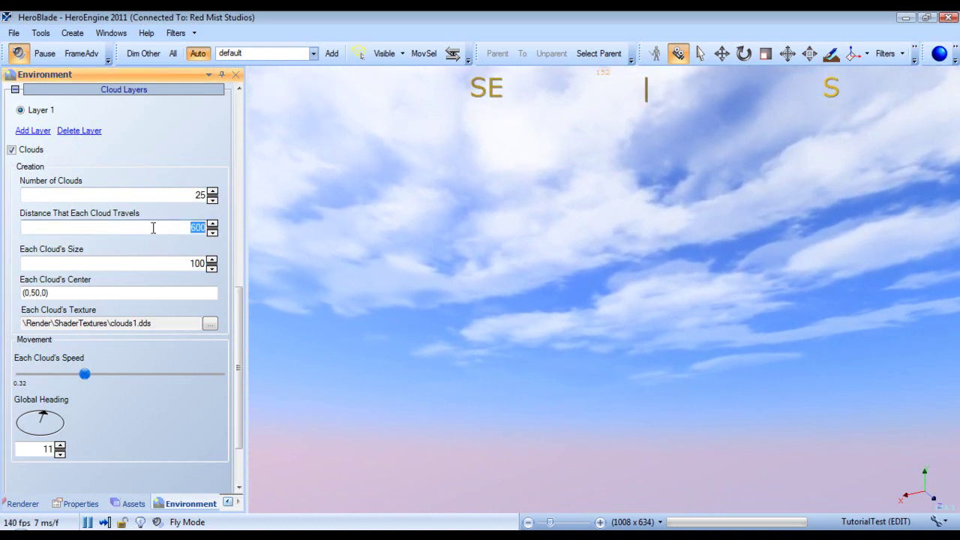
{"action": "type", "text": "10"}
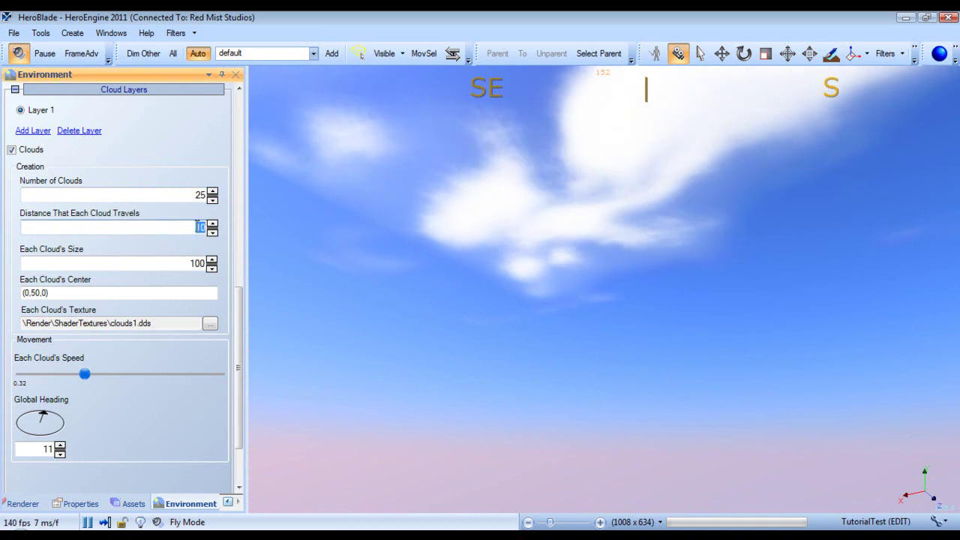
{"action": "type", "text": "600"}
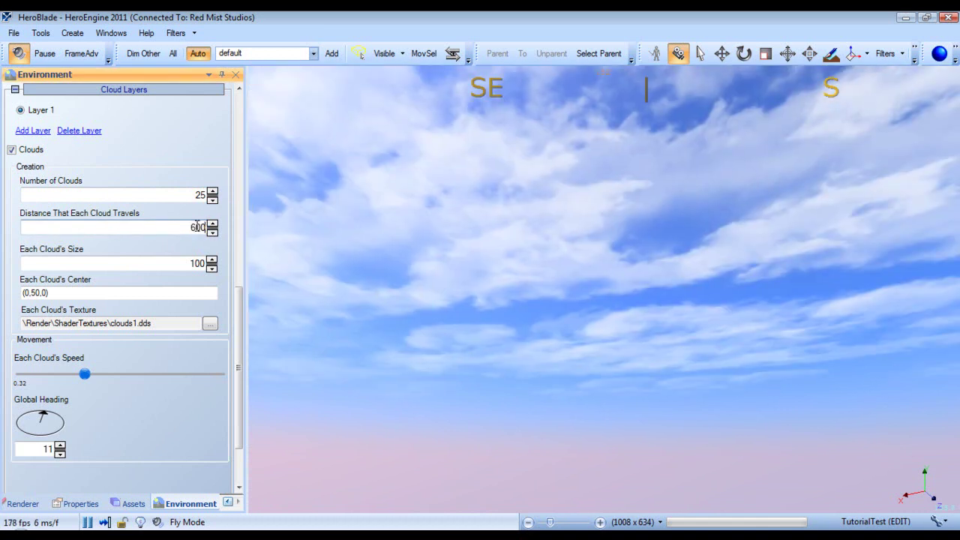
Try cloud sizes of 50, 250 and 10 in Layer 1 and return the size to 100.
{"action": "double_click", "coordinate": [170, 262]}
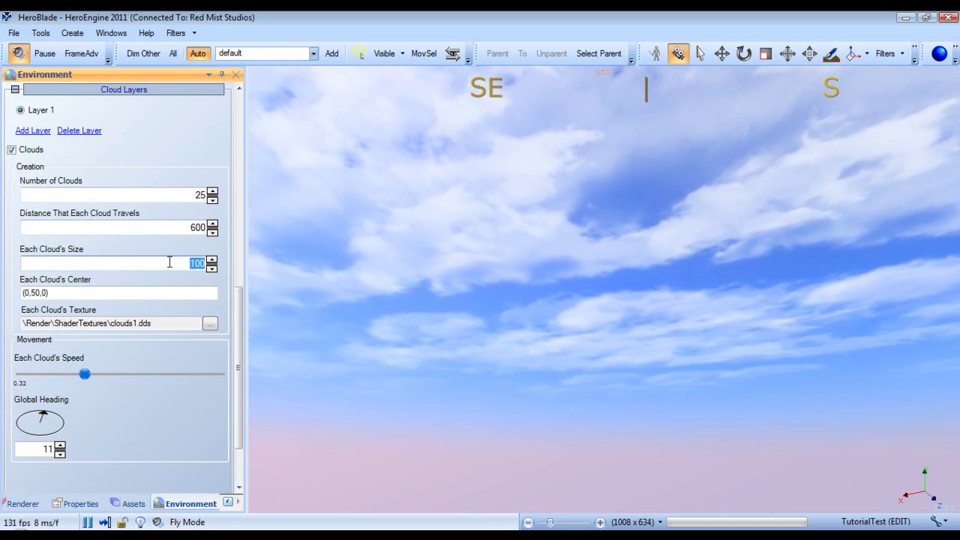
{"action": "type", "text": "50"}
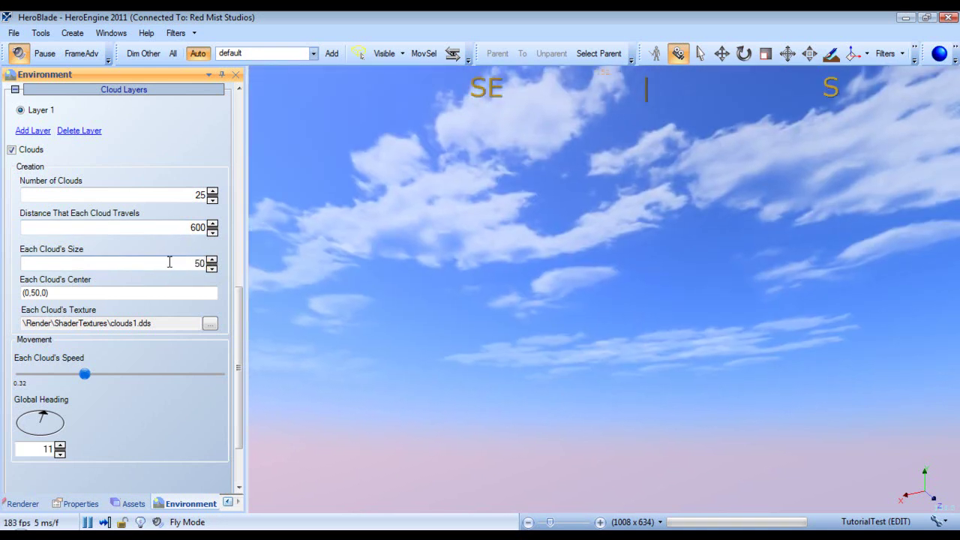
{"action": "key", "text": "BackSpace"}
{"action": "key", "text": "BackSpace"}
{"action": "type", "text": "250"}
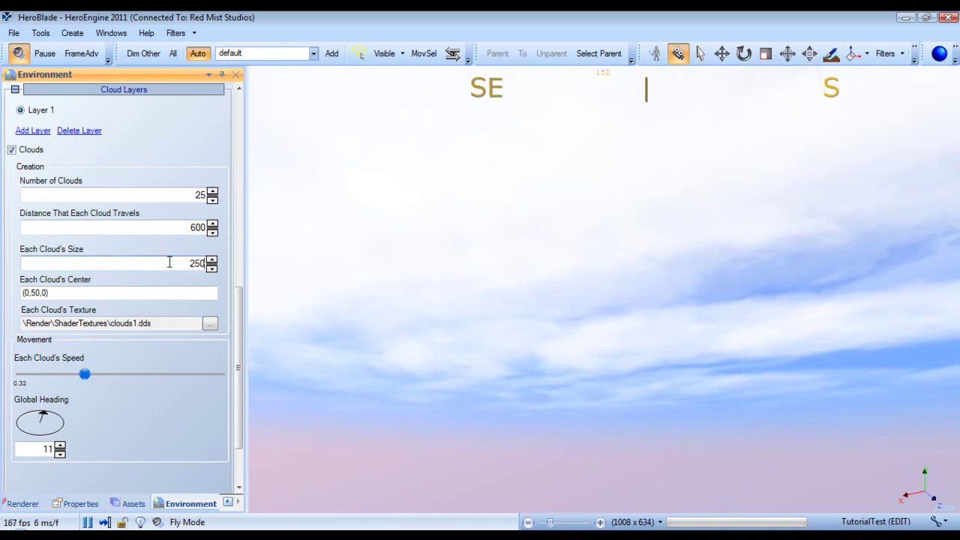
{"action": "key", "text": "BackSpace"}
{"action": "key", "text": "BackSpace"}
{"action": "key", "text": "BackSpace"}
{"action": "type", "text": "10"}
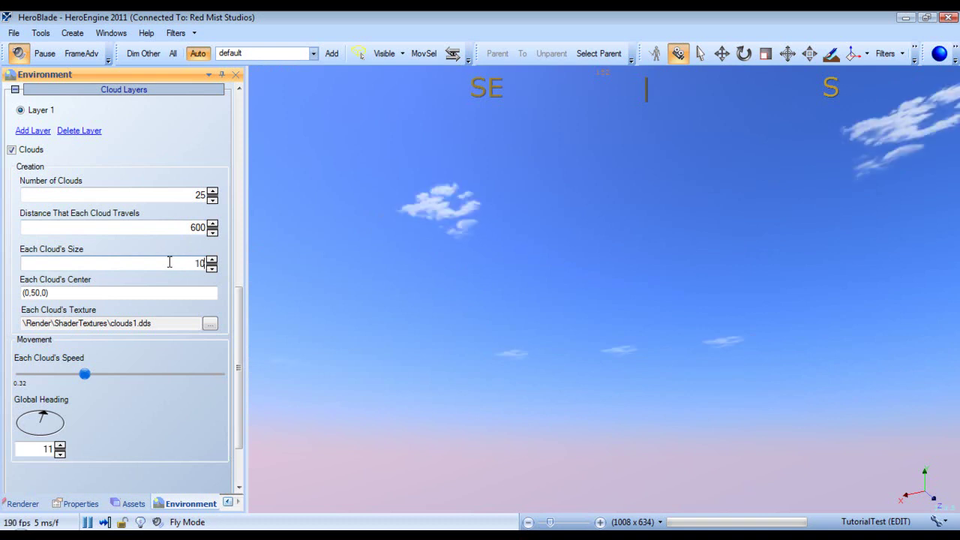
{"action": "type", "text": "0"}
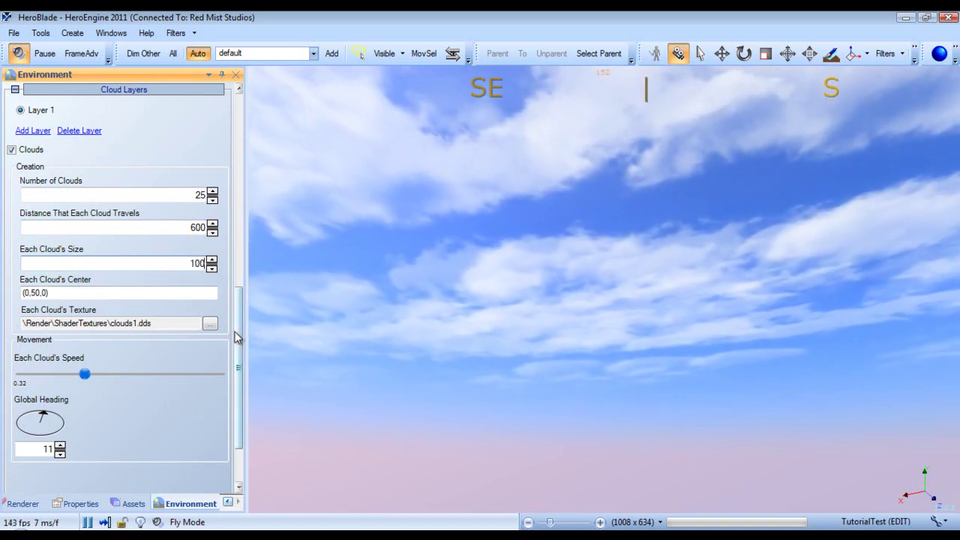
Apply the clouds2.dds texture to the clouds in Layer 1 and look around the sky.
{"action": "left_click", "coordinate": [210, 323]}
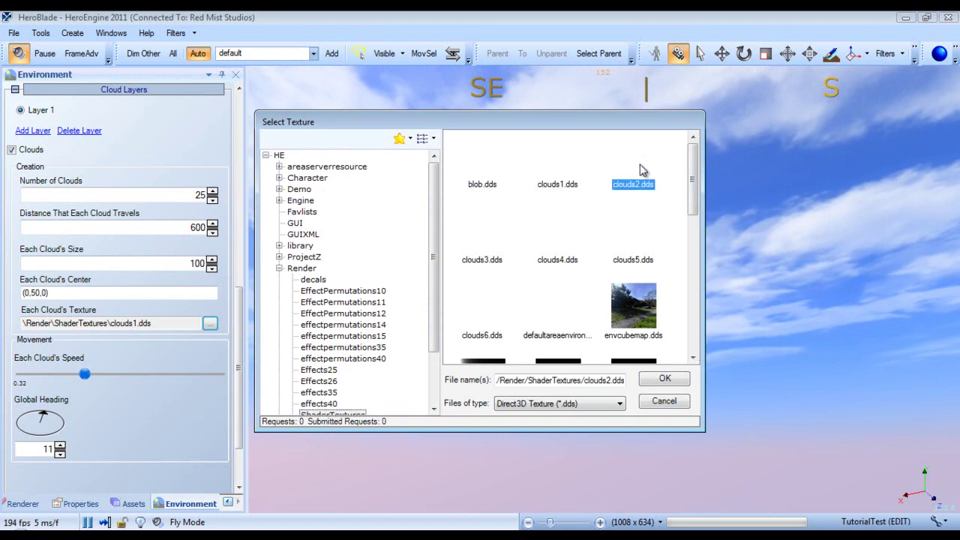
{"action": "left_click", "coordinate": [679, 384]}
{"action": "right_click_drag", "start_coordinate": [679, 382], "coordinate": [568, 351]}
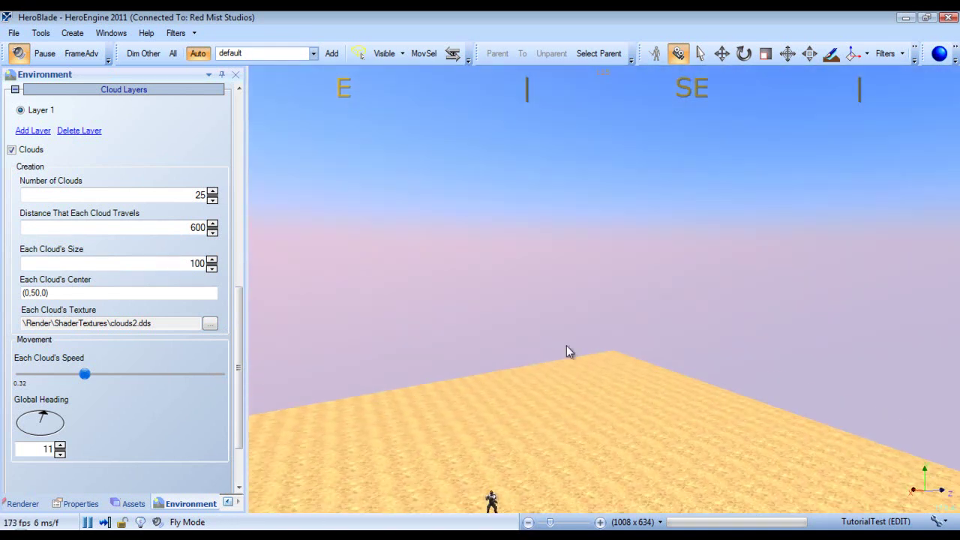
Reassign the clouds1.dds texture to the clouds in Layer 1 and check the sky.
{"action": "left_click", "coordinate": [210, 324]}
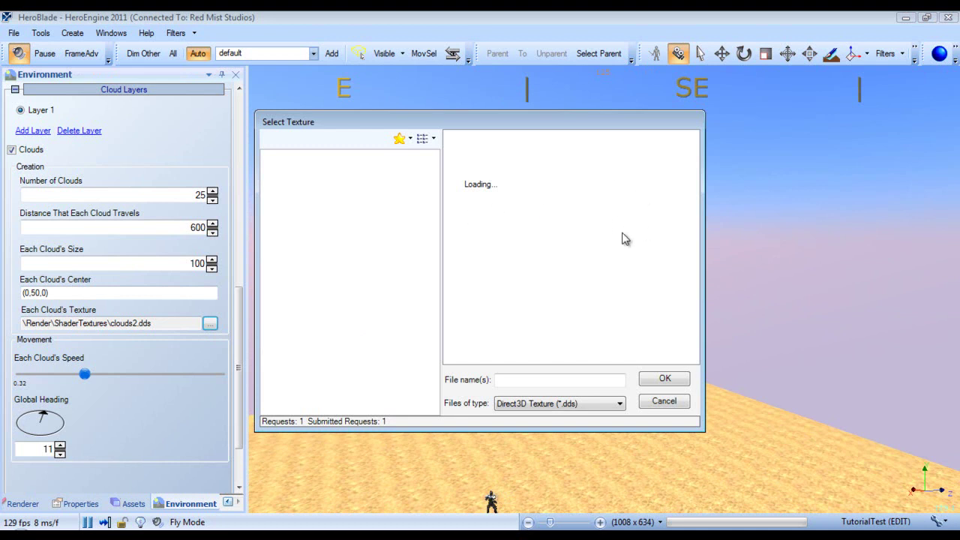
{"action": "left_click", "coordinate": [664, 402]}
{"action": "left_click", "coordinate": [210, 324]}
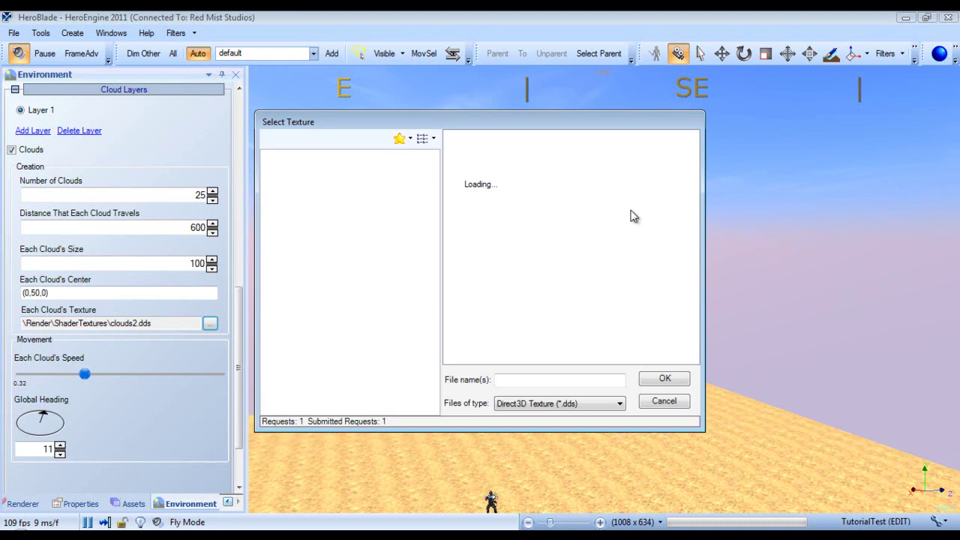
{"action": "double_click", "coordinate": [559, 178]}
{"action": "right_click_drag", "start_coordinate": [556, 256], "coordinate": [372, 292]}
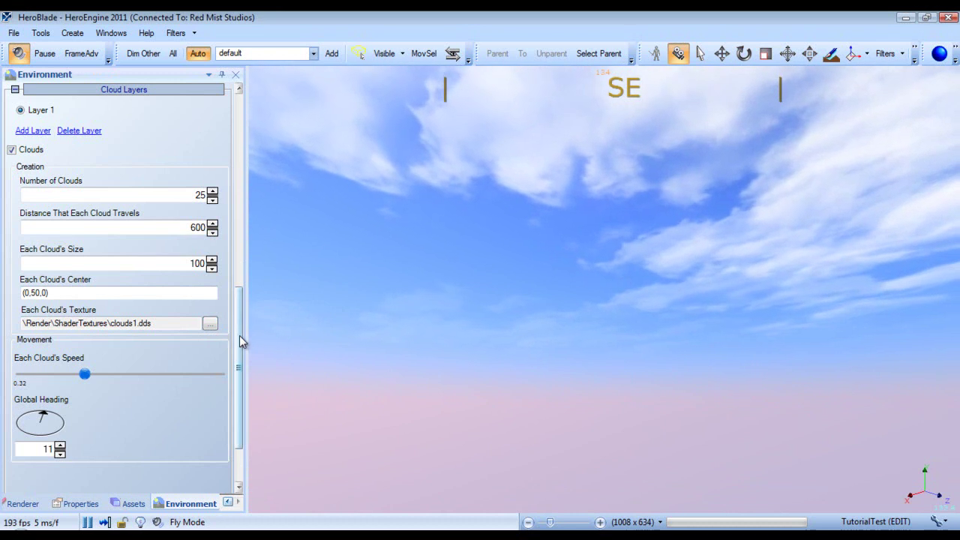
Set the number of clouds in Layer 1 back to 100.
{"action": "left_click_drag", "start_coordinate": [239, 336], "coordinate": [245, 302]}
{"action": "double_click", "coordinate": [177, 279]}
{"action": "type", "text": "100"}
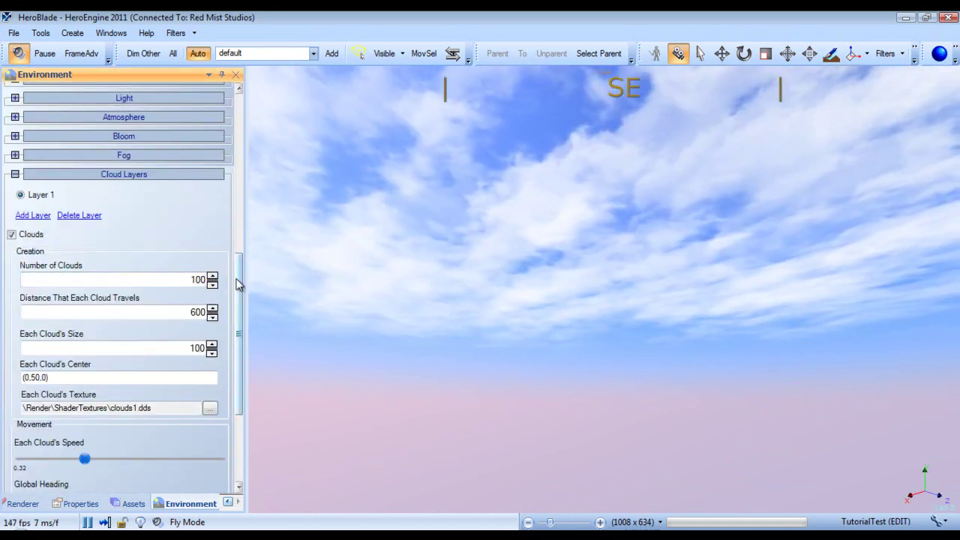
Advance the time of day to night, view the clouds in the dark sky and return to the cloud layer settings.
{"action": "left_click_drag", "start_coordinate": [238, 289], "coordinate": [232, 160]}
{"action": "left_click_drag", "start_coordinate": [55, 303], "coordinate": [192, 301]}
{"action": "right_click_drag", "start_coordinate": [643, 330], "coordinate": [343, 423]}
{"action": "scroll", "coordinate": [240, 283], "scroll_direction": "down", "scroll_amount": 8}
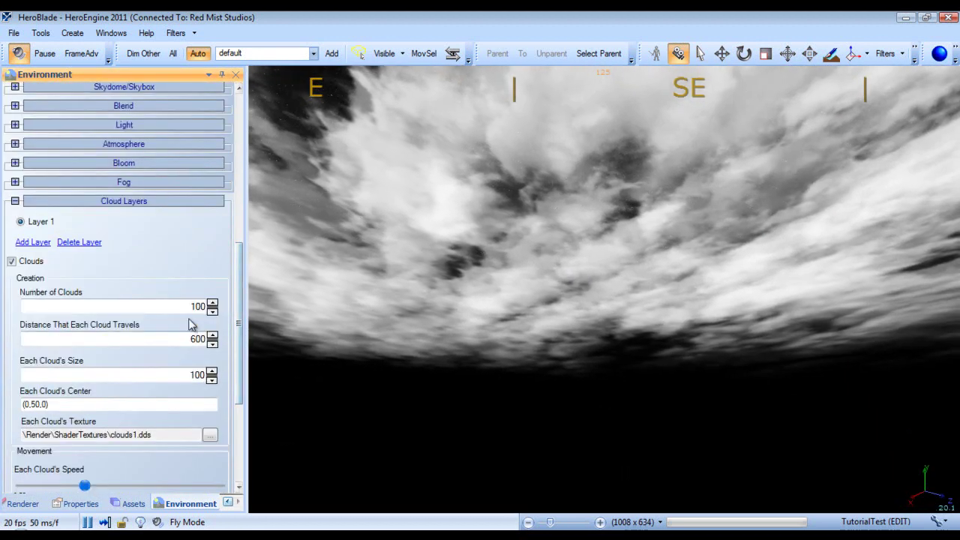
Reduce the number of clouds in Layer 1, trying 10 first and settling on 25.
{"action": "double_click", "coordinate": [133, 306]}
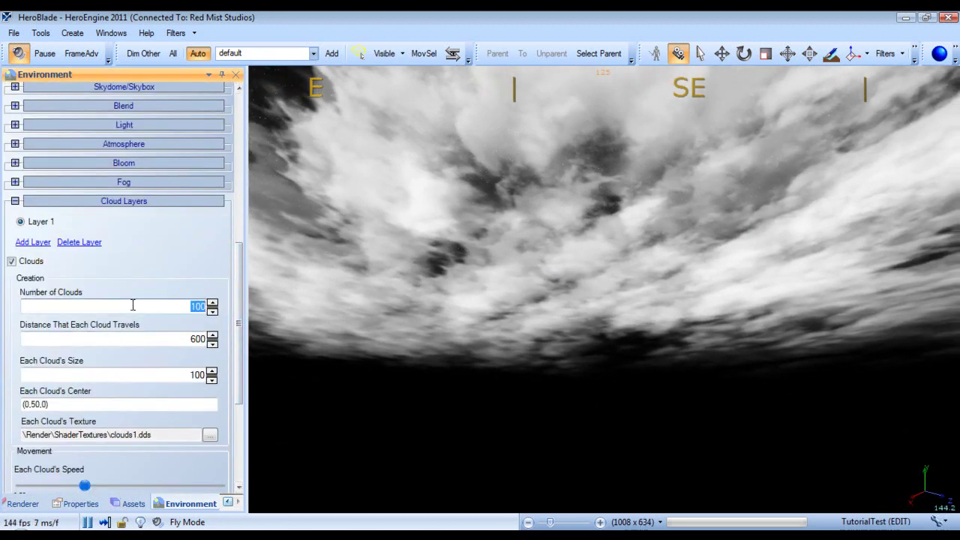
{"action": "type", "text": "10"}
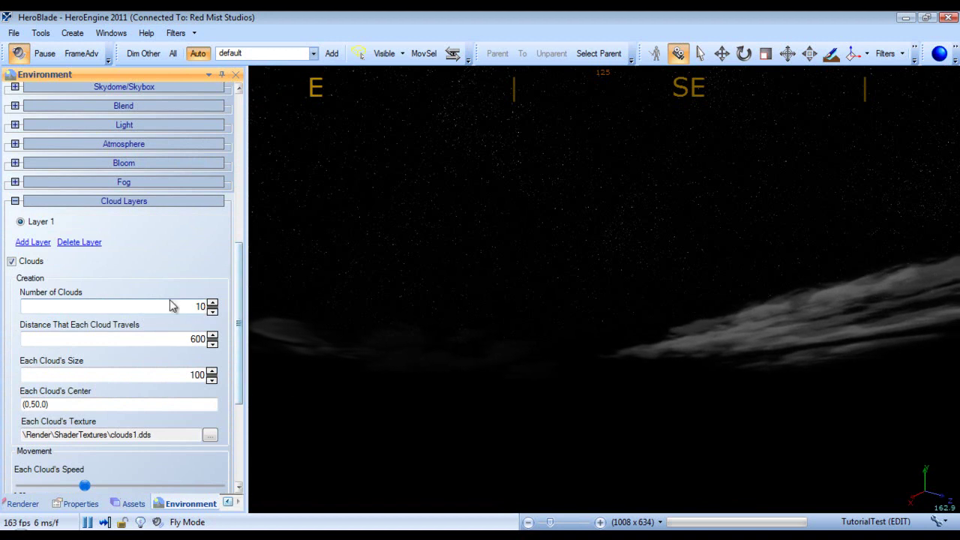
{"action": "type", "text": "25"}
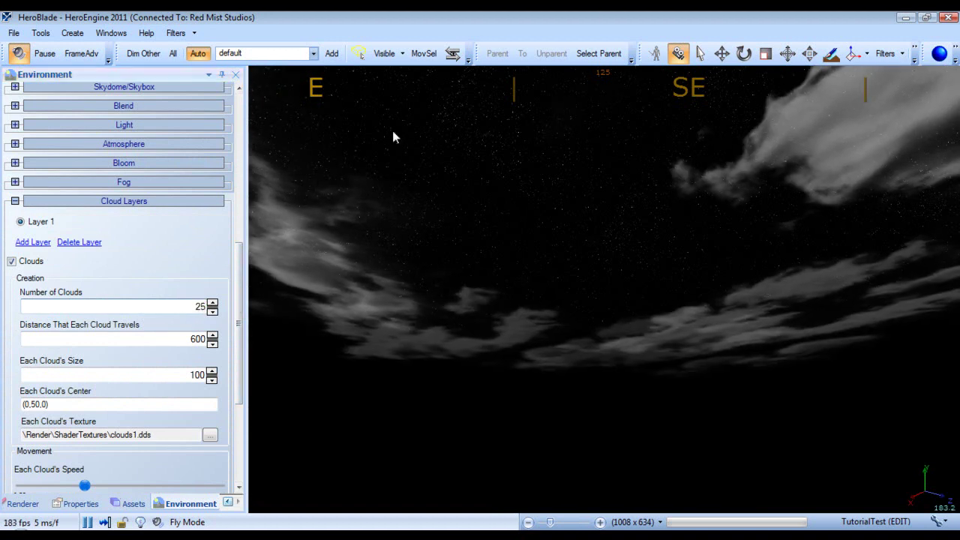
Switch between game and fly modes, ending in game mode to view the night clouds from behind the character.
{"action": "left_click", "coordinate": [656, 54]}
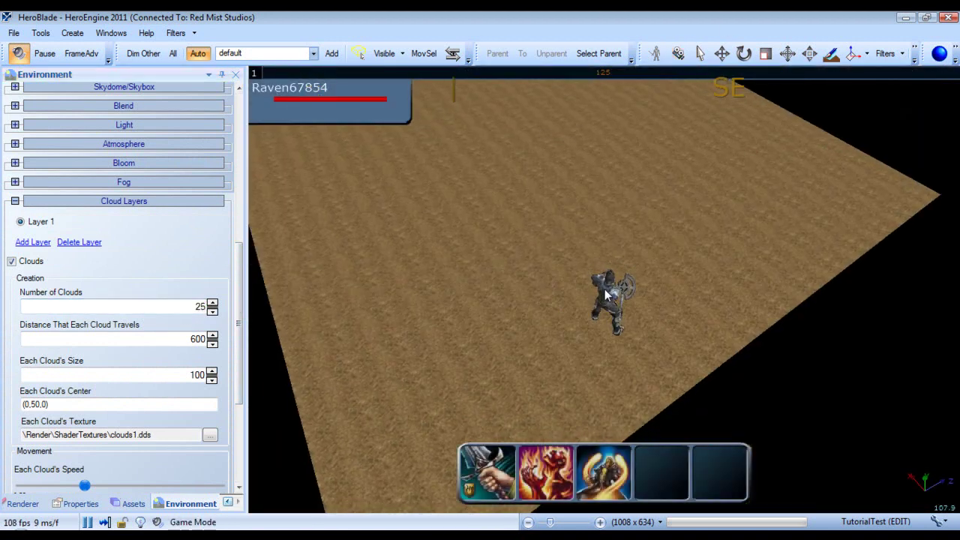
{"action": "left_click", "coordinate": [677, 54]}
{"action": "right_click_drag", "start_coordinate": [580, 183], "coordinate": [583, 174]}
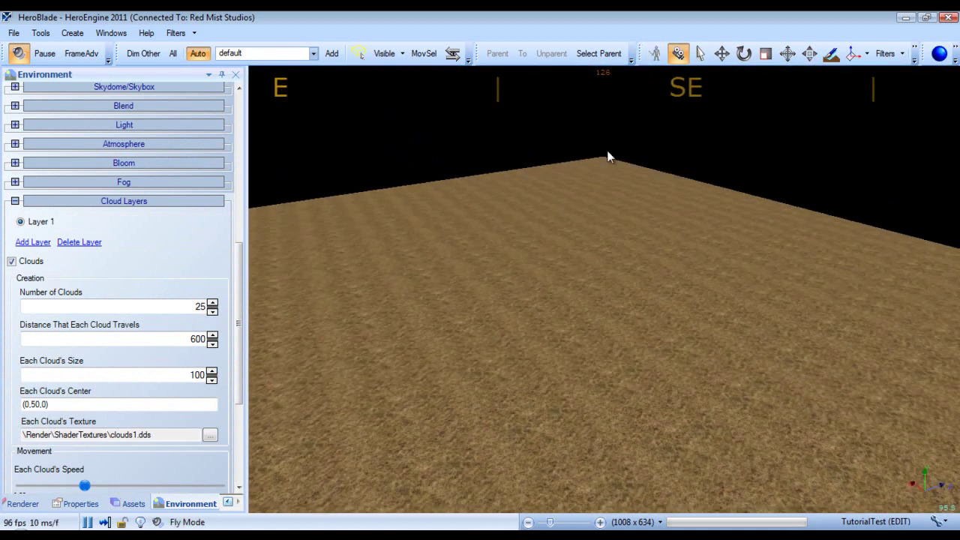
{"action": "left_click", "coordinate": [650, 55]}
{"action": "right_click_drag", "start_coordinate": [630, 298], "coordinate": [605, 290]}
{"action": "key", "text": "w"}
Add a second cloud layer with 10 clouds and set each cloud's center to (0,75,0).
{"action": "left_click", "coordinate": [33, 242]}
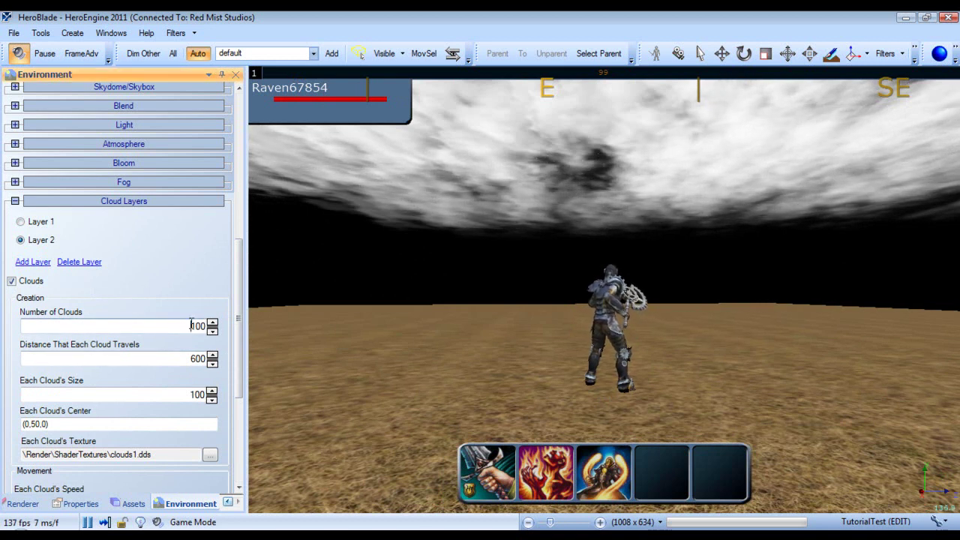
{"action": "type", "text": "10"}
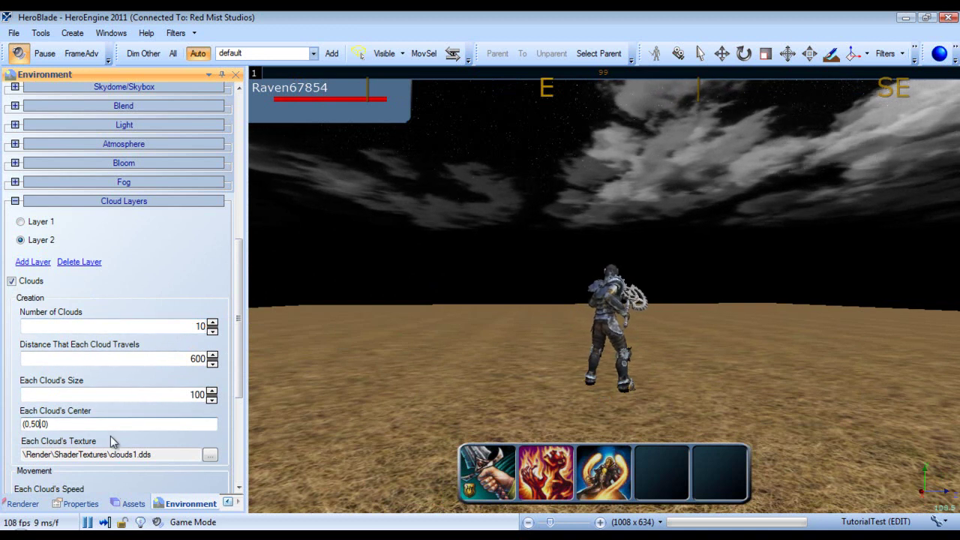
{"action": "key", "text": "BackSpace"}
{"action": "key", "text": "BackSpace"}
{"action": "type", "text": "75"}
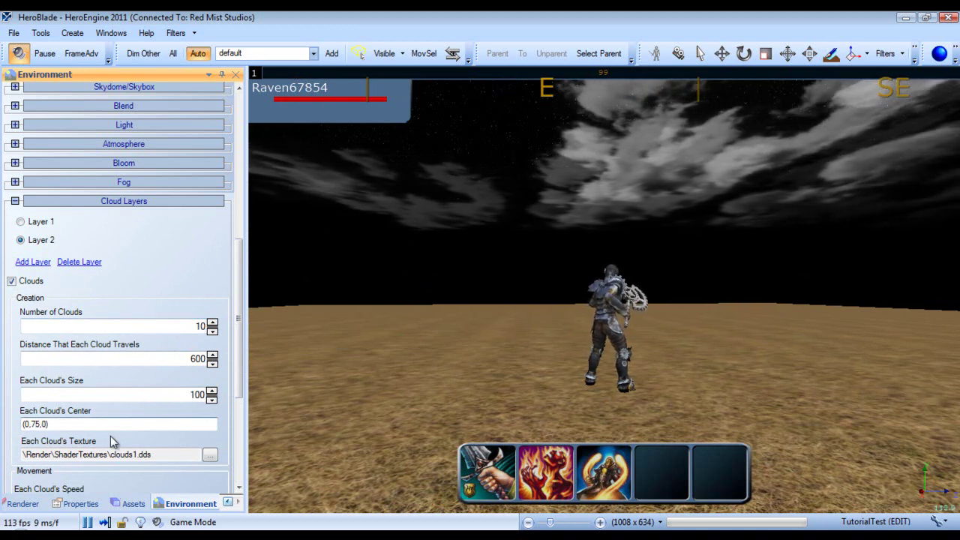
{"action": "key", "text": "Return"}
Raise the speed of each cloud in Layer 2 to 0.824 and watch the clouds move.
{"action": "left_click_drag", "start_coordinate": [236, 340], "coordinate": [235, 372]}
{"action": "left_click_drag", "start_coordinate": [21, 420], "coordinate": [179, 420]}
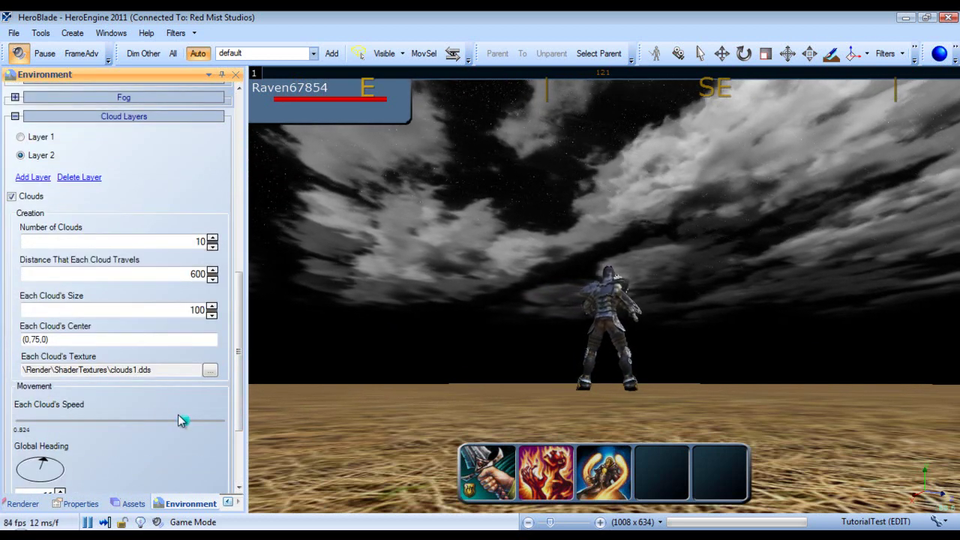
{"action": "right_click_drag", "start_coordinate": [604, 291], "coordinate": [607, 291]}
Set each cloud's size in Layer 2 to 150 and look around the sky.
{"action": "left_click_drag", "start_coordinate": [237, 353], "coordinate": [238, 356]}
{"action": "double_click", "coordinate": [194, 299]}
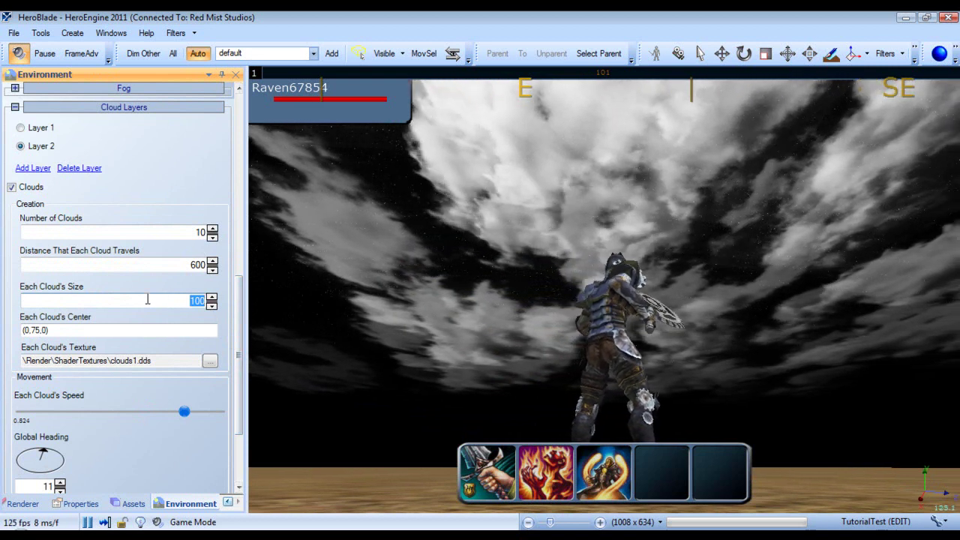
{"action": "type", "text": "1"}
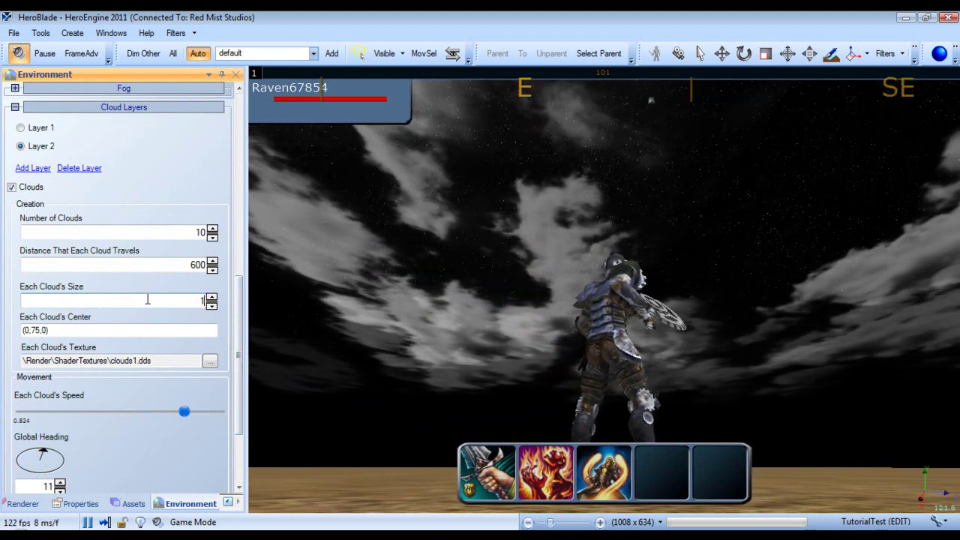
{"action": "type", "text": "50"}
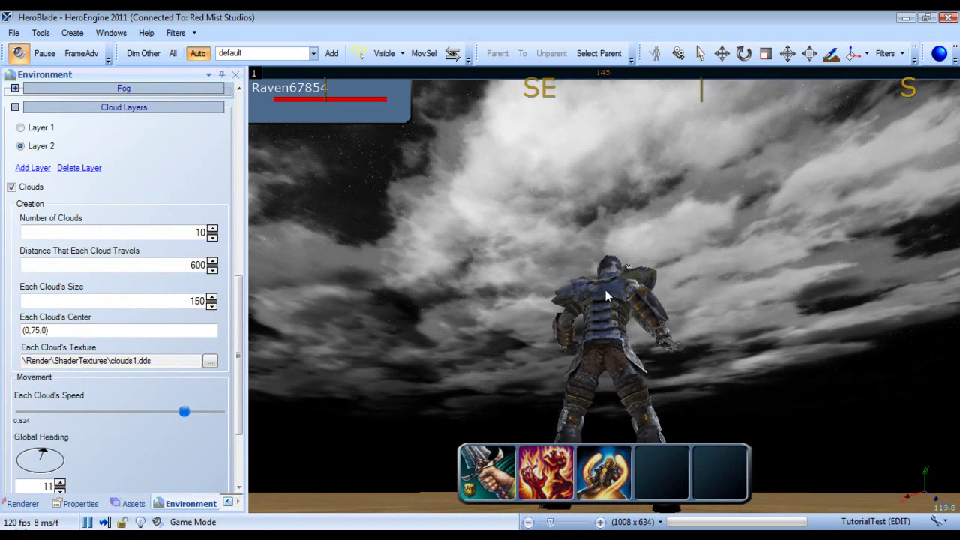
{"action": "right_click_drag", "start_coordinate": [631, 273], "coordinate": [446, 308]}
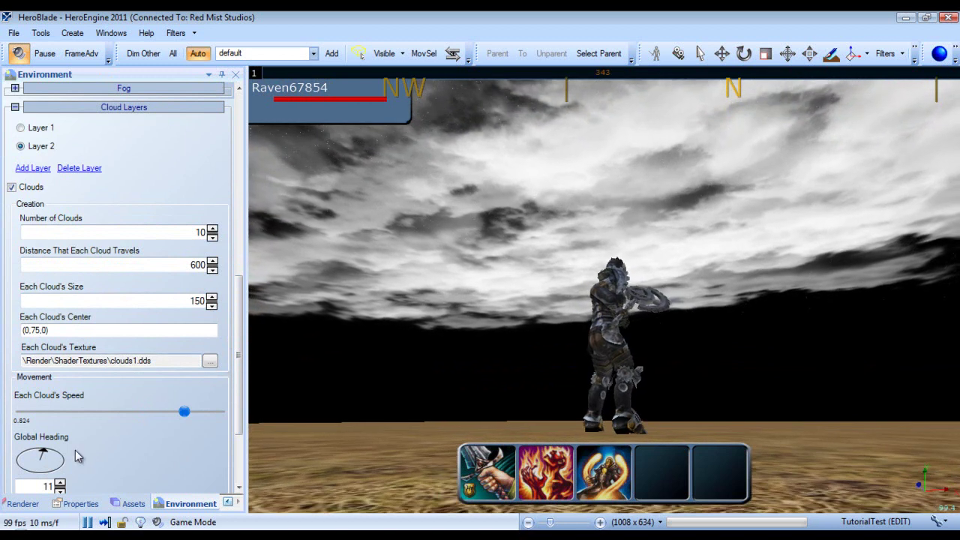
Try a different global heading for the Layer 2 clouds, set it back to 11 and check the sky.
{"action": "left_click", "coordinate": [34, 466]}
{"action": "right_click_drag", "start_coordinate": [420, 247], "coordinate": [607, 272]}
{"action": "double_click", "coordinate": [36, 489]}
{"action": "type", "text": "11"}
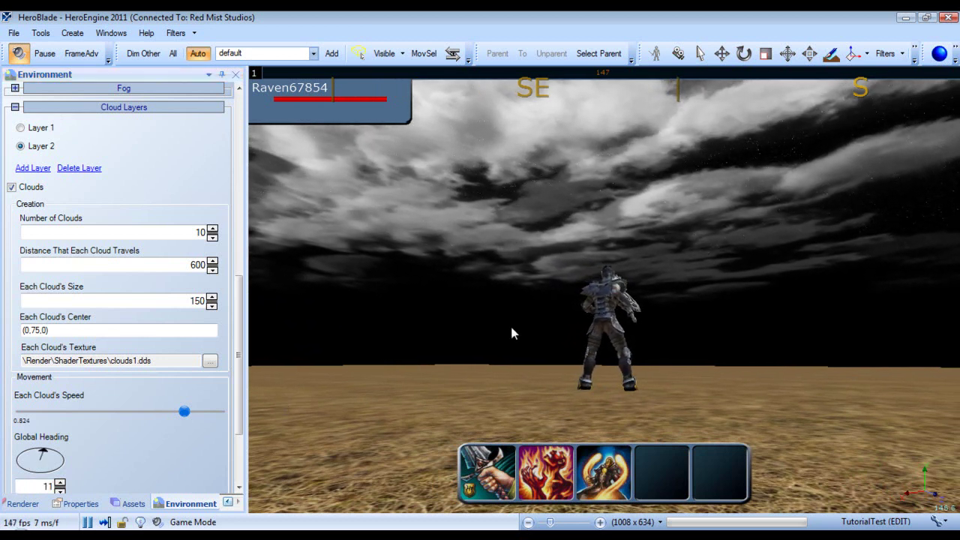
{"action": "right_click_drag", "start_coordinate": [511, 326], "coordinate": [605, 290]}
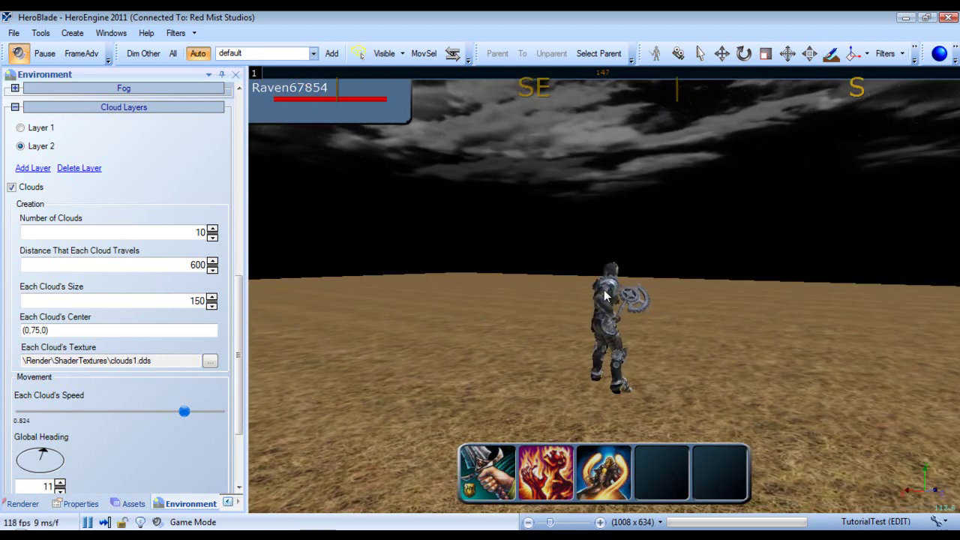